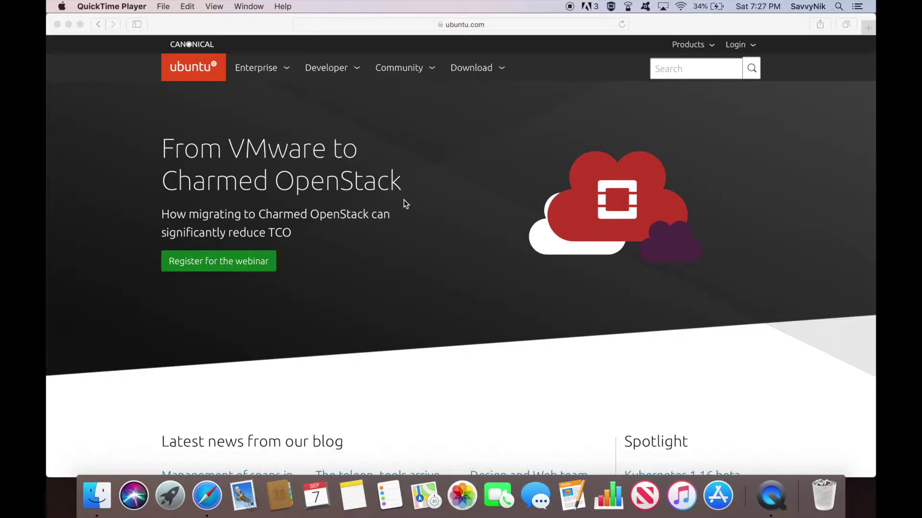
Step: Activate the Safari window showing ubuntu.com and select its address bar
left_click(404, 199)
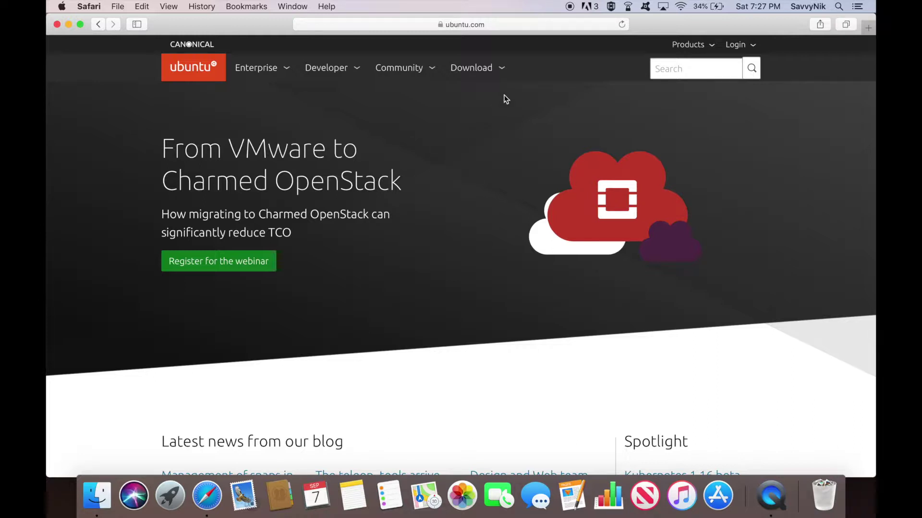
left_click(500, 26)
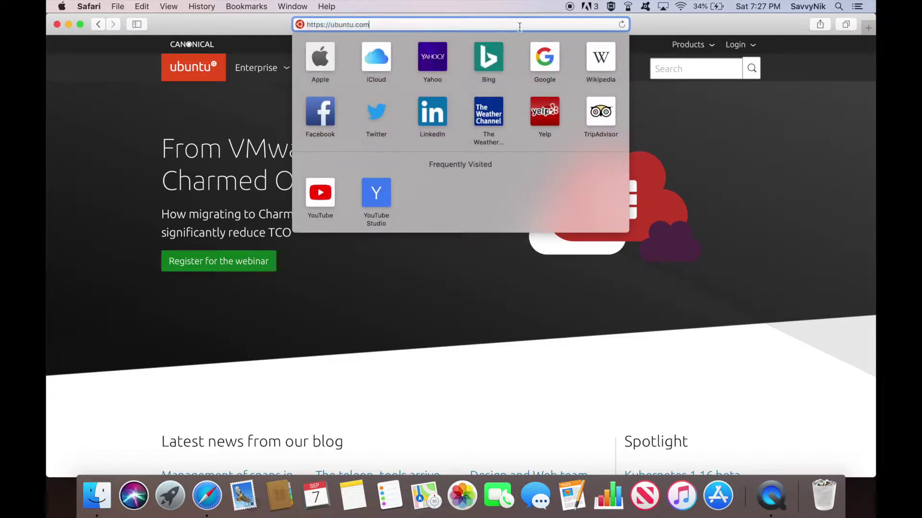
Step: Download the Ubuntu Desktop 18.04 LTS ISO from ubuntu.com's Download menu and check its progress
left_click(697, 161)
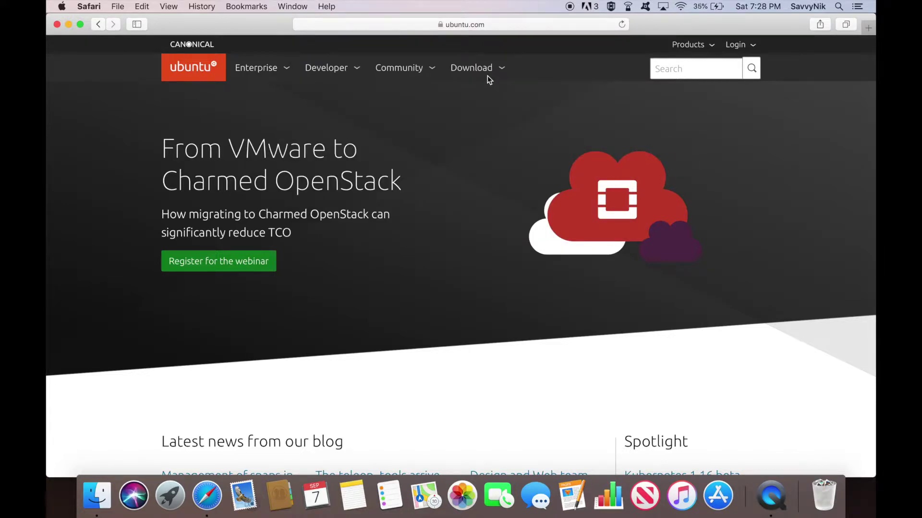
left_click(488, 76)
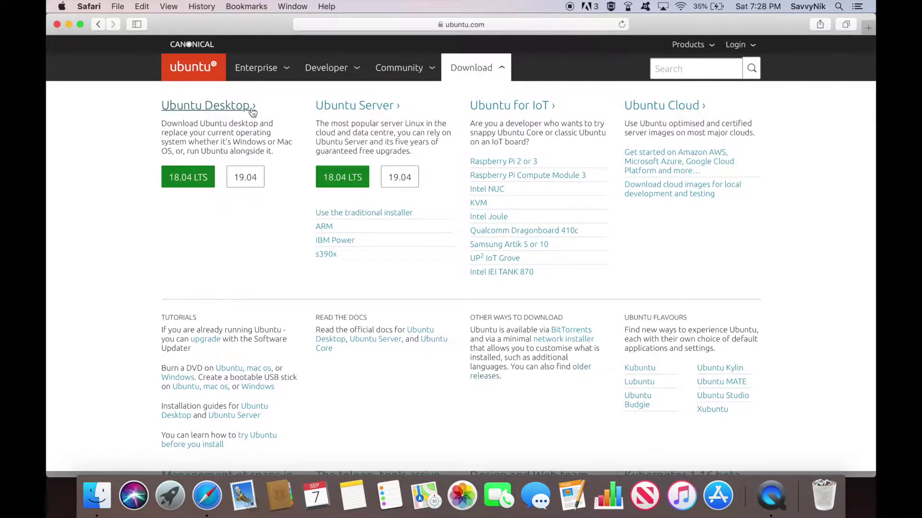
left_click(187, 176)
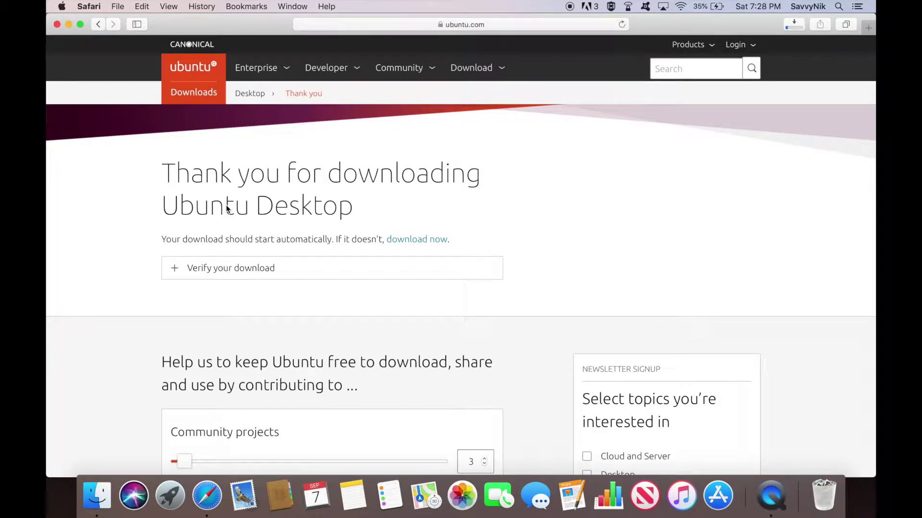
left_click(797, 31)
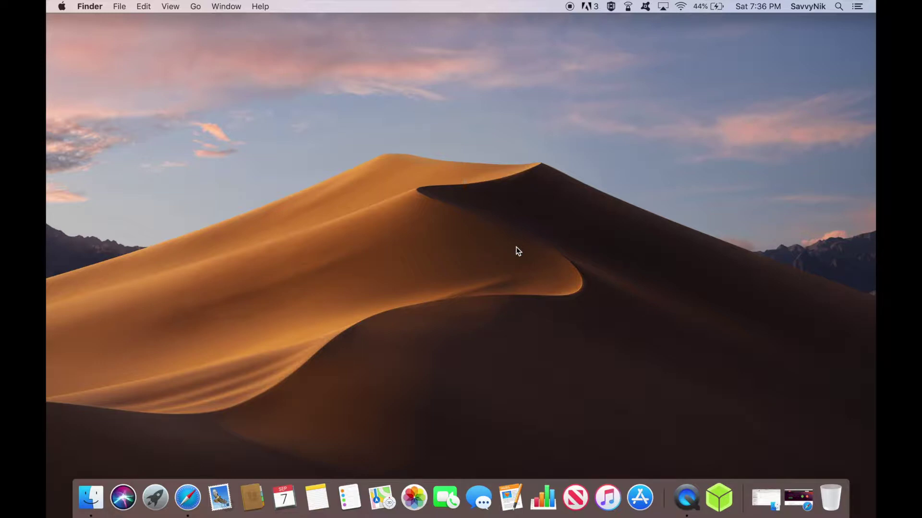
Step: Launch balenaEtcher and load ubuntu-18.04.3-desktop-amd64.iso from Downloads as the source image
left_click(718, 497)
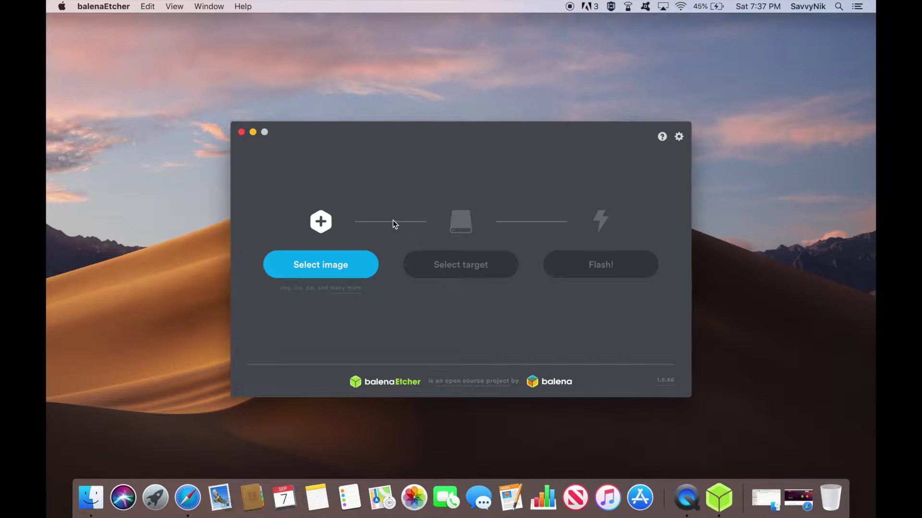
left_click(331, 266)
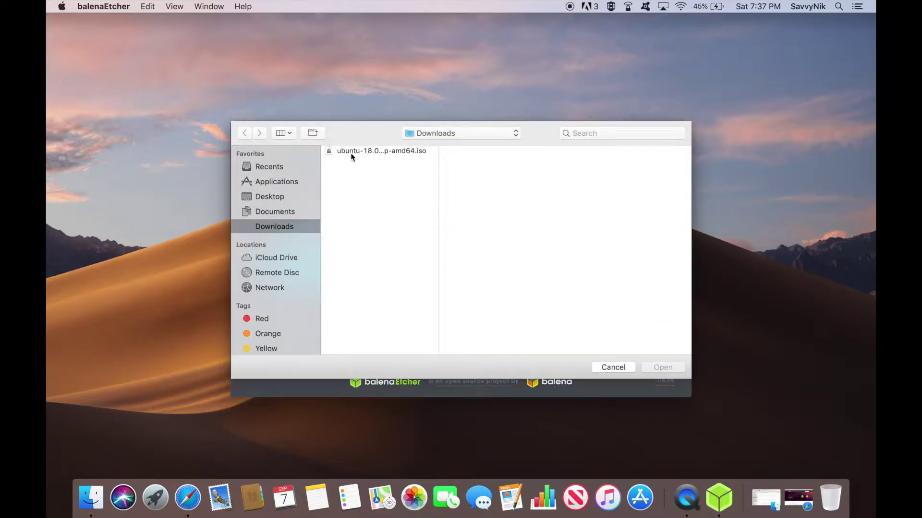
left_click(377, 153)
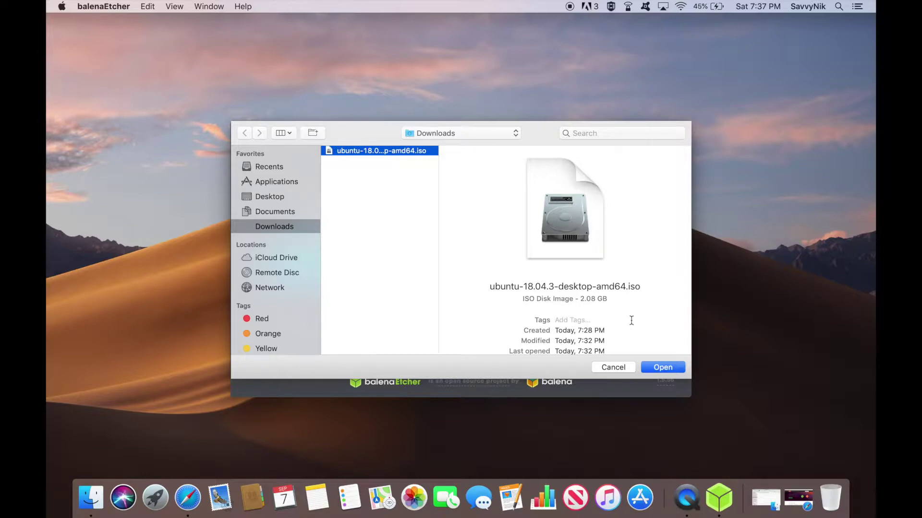
left_click(653, 364)
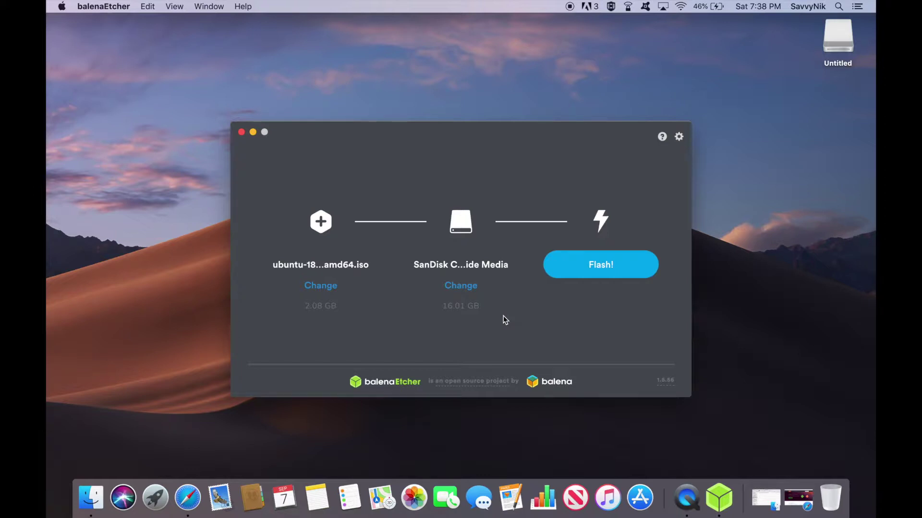
Step: Flash the Ubuntu image to the SanDisk USB drive, authorising with the macOS password
left_click(597, 261)
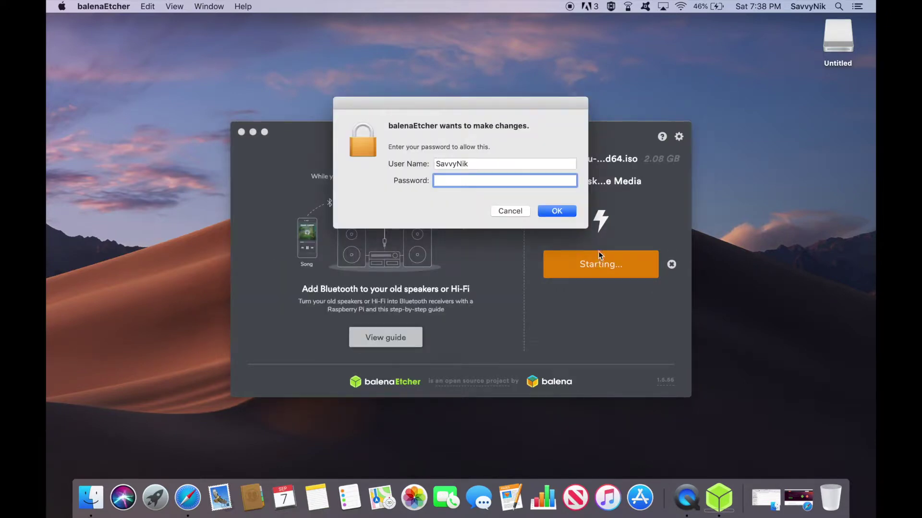
type("********")
key("Return")
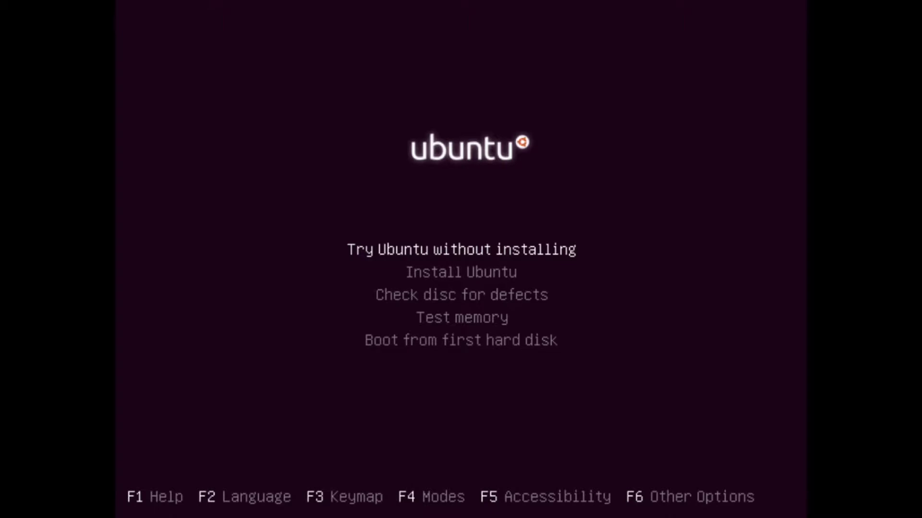
Step: Highlight Install Ubuntu in the USB boot menu
key("Down")
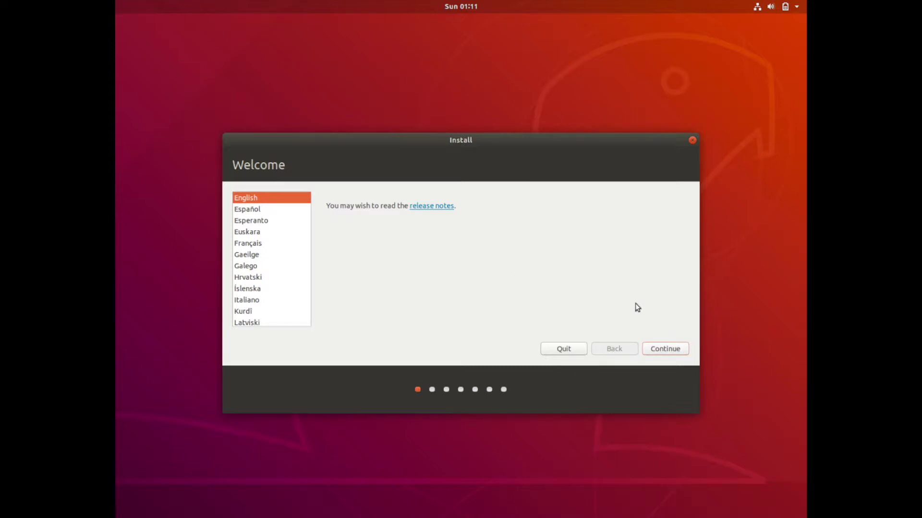
Step: Accept English as the installer language and English (US) as the keyboard layout
left_click(653, 350)
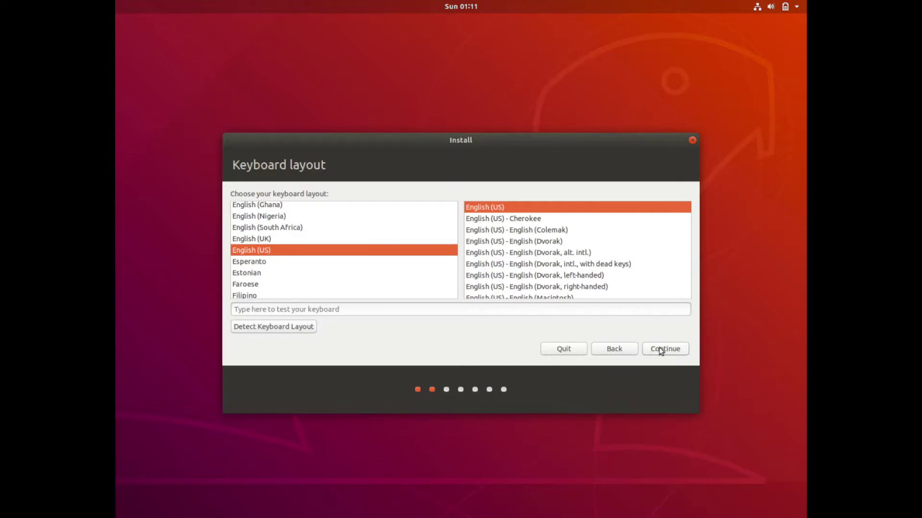
left_click(661, 350)
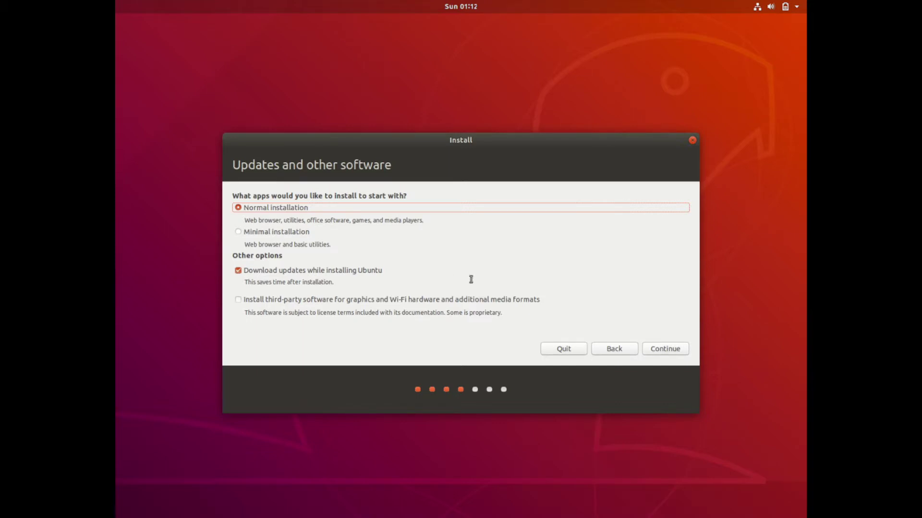
Step: Proceed with Normal installation and Download updates while installing Ubuntu enabled
left_click(665, 352)
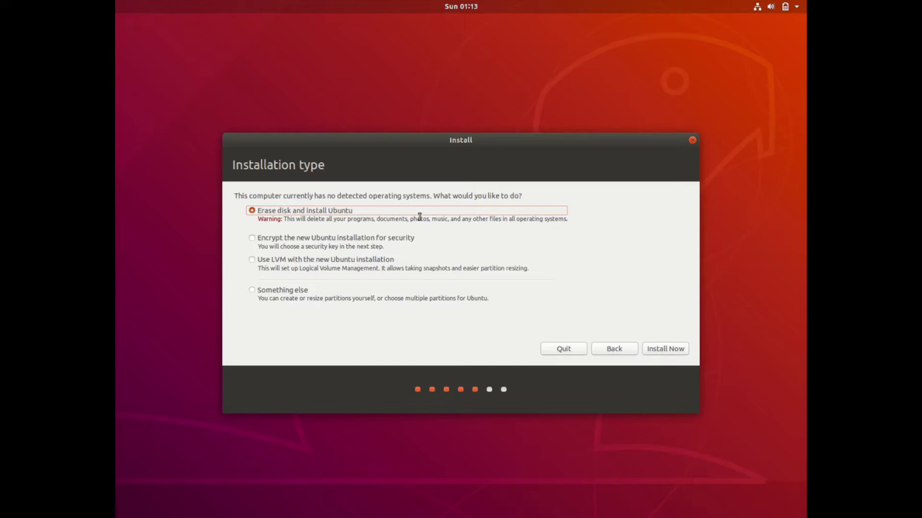
Step: Choose Erase disk with Install Now and confirm writing the ext4 partition to sda
left_click(667, 349)
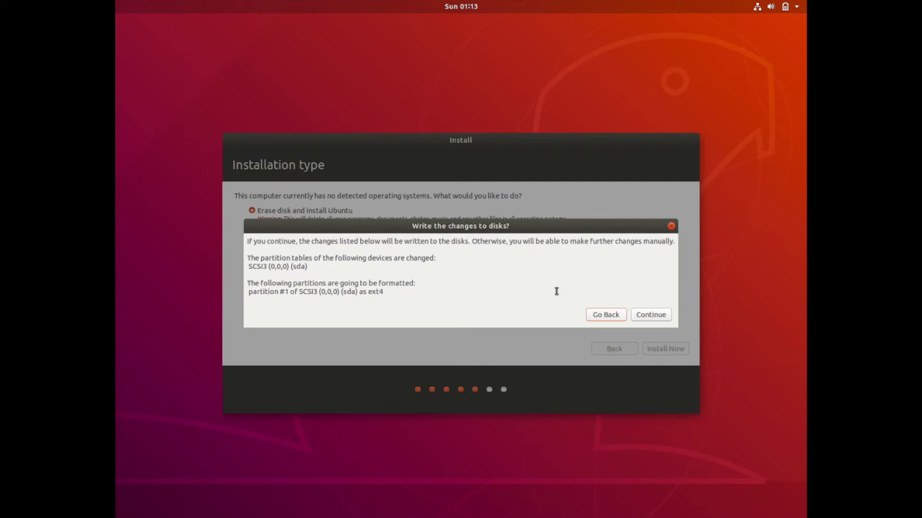
left_click(659, 317)
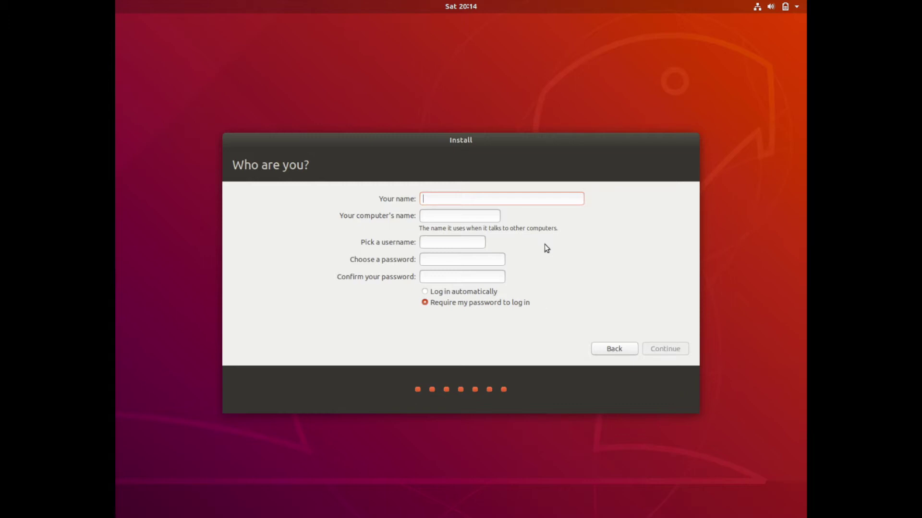
Step: Enter the user's name and computer name, type the password twice, enable automatic login, and start installing
type("savvynik")
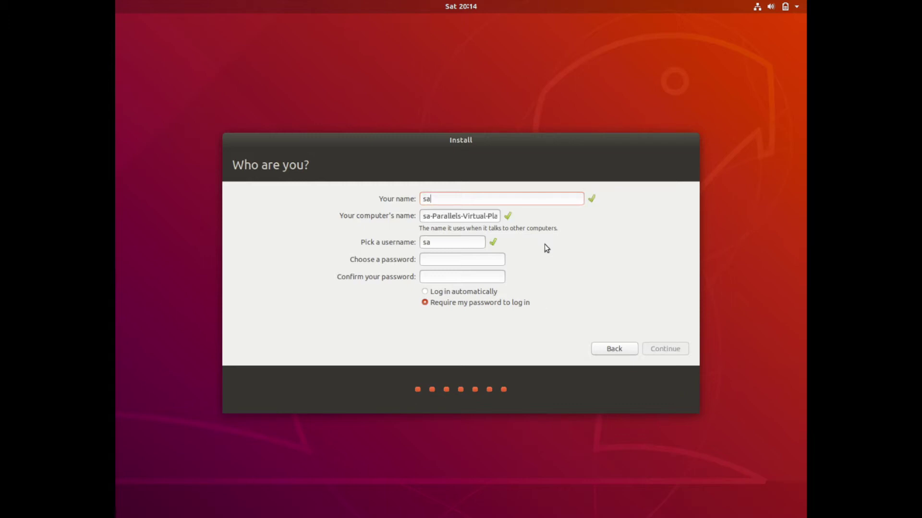
key("Tab")
type("savvynik")
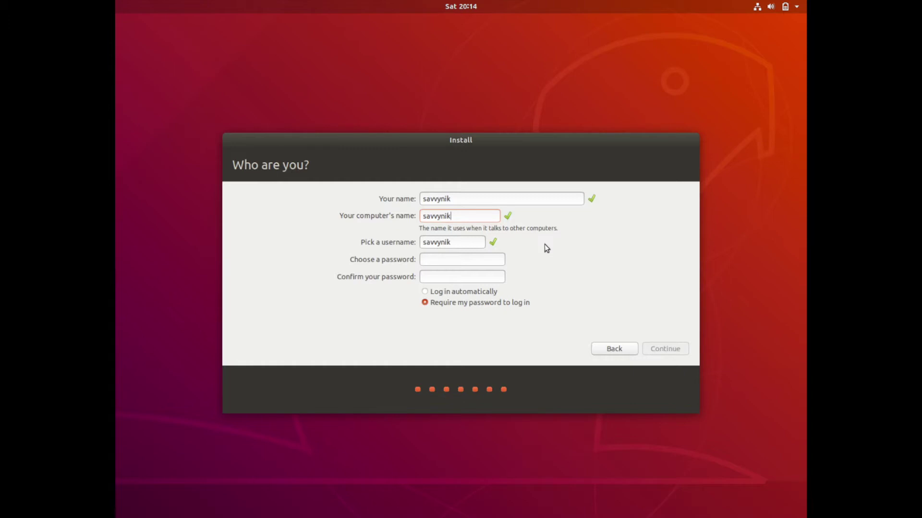
key("Tab")
type("password")
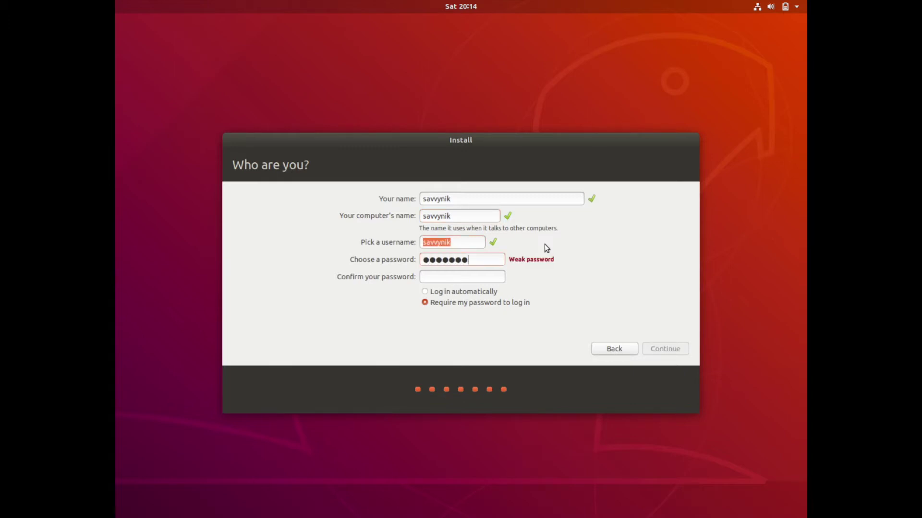
key("Tab")
type("password")
key("Tab")
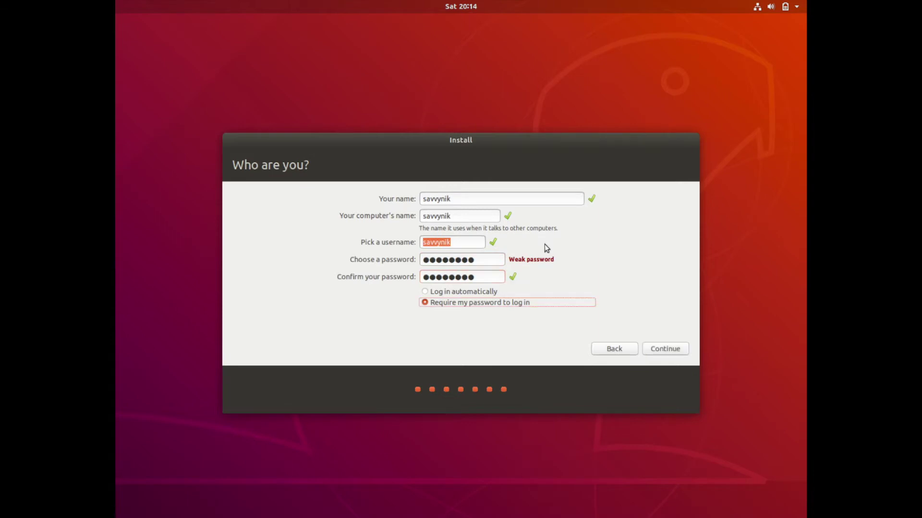
left_click(479, 294)
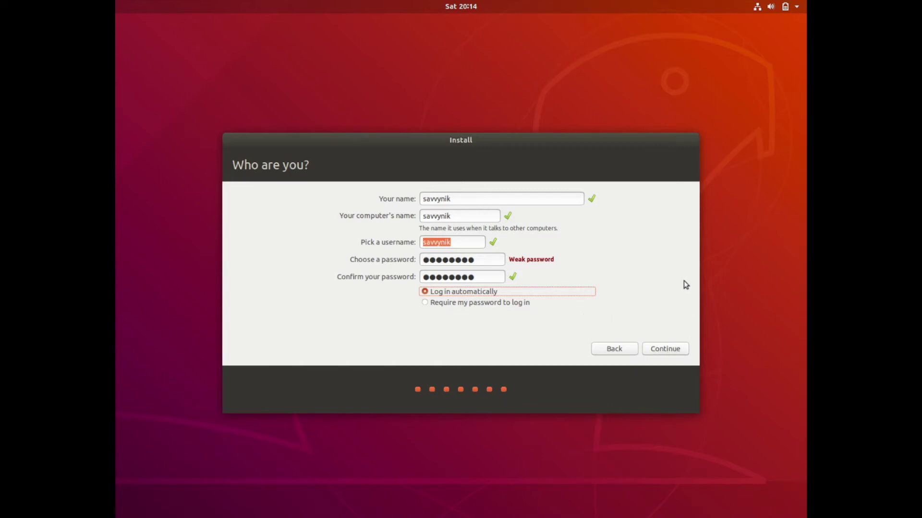
left_click(670, 350)
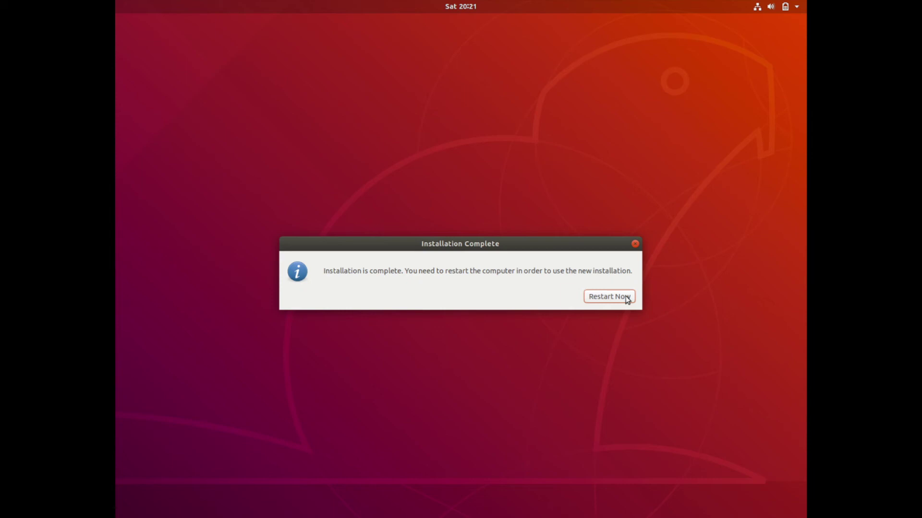
Step: Restart the computer from the Installation Complete dialog
left_click(627, 299)
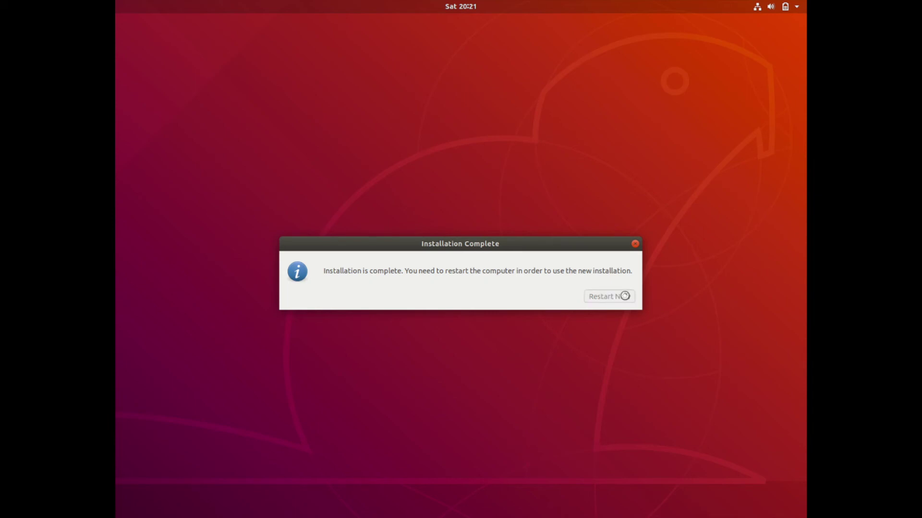